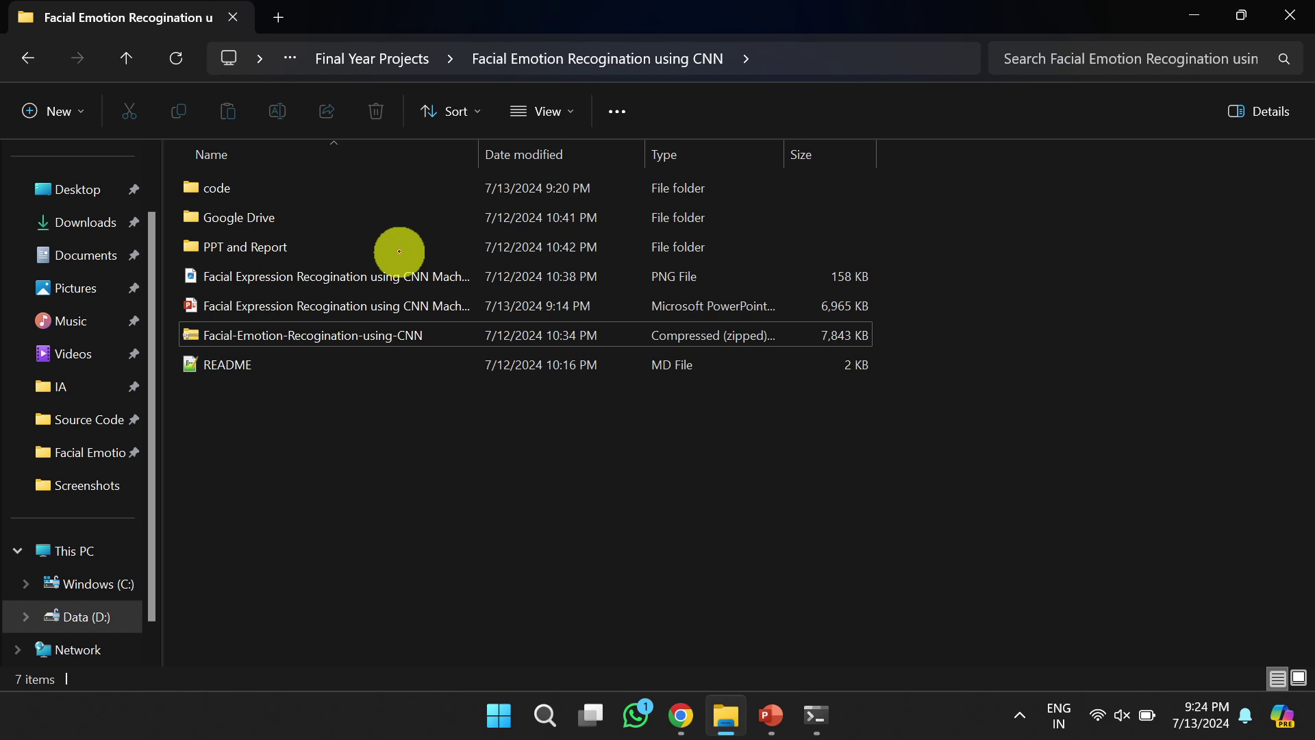
Browse into the Google Drive folder, back to the project folder, then return to Jupyter.
key(g)
key(Return)
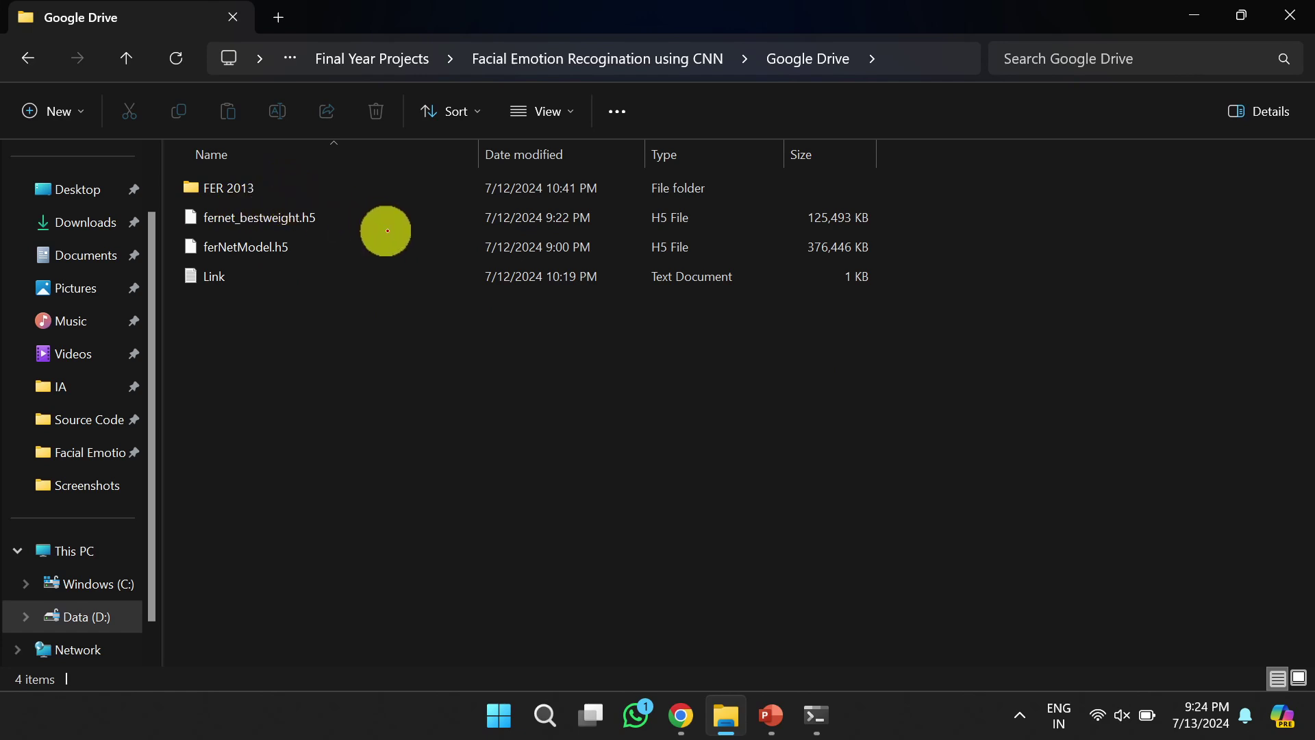
key(alt+Left)
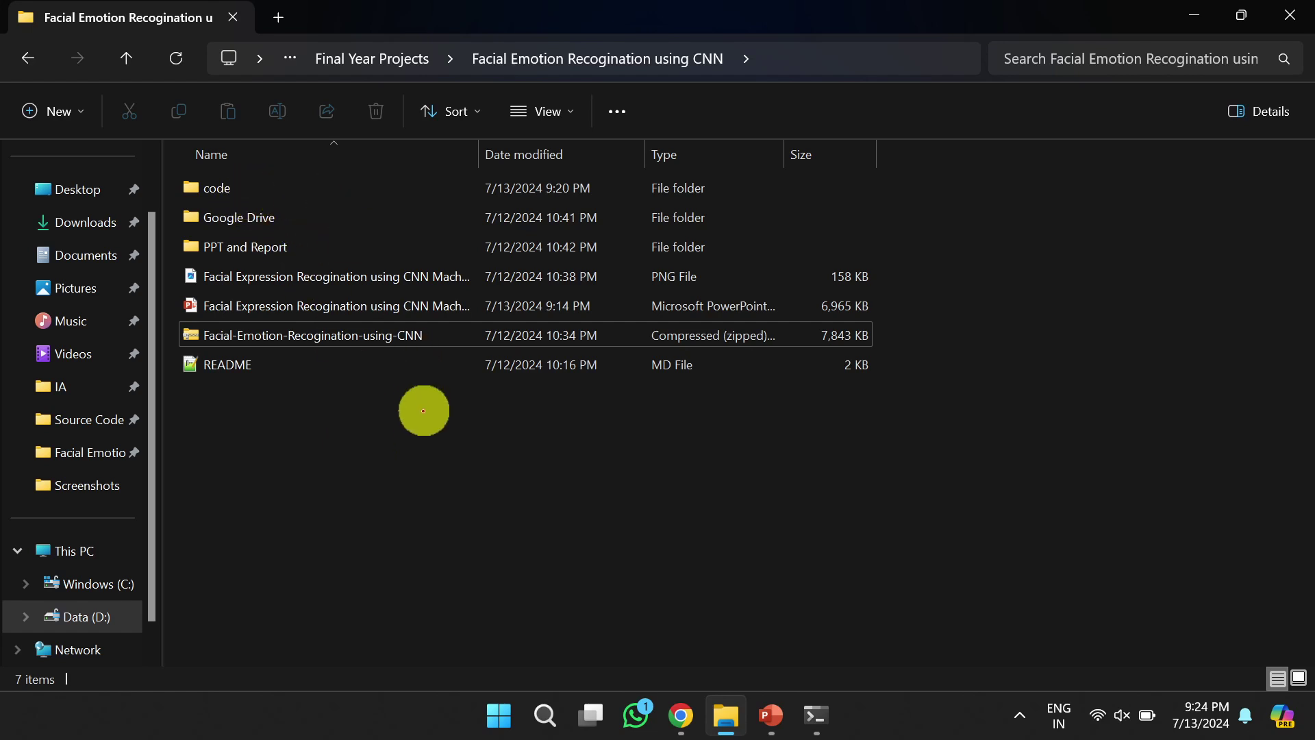
key(alt+Right)
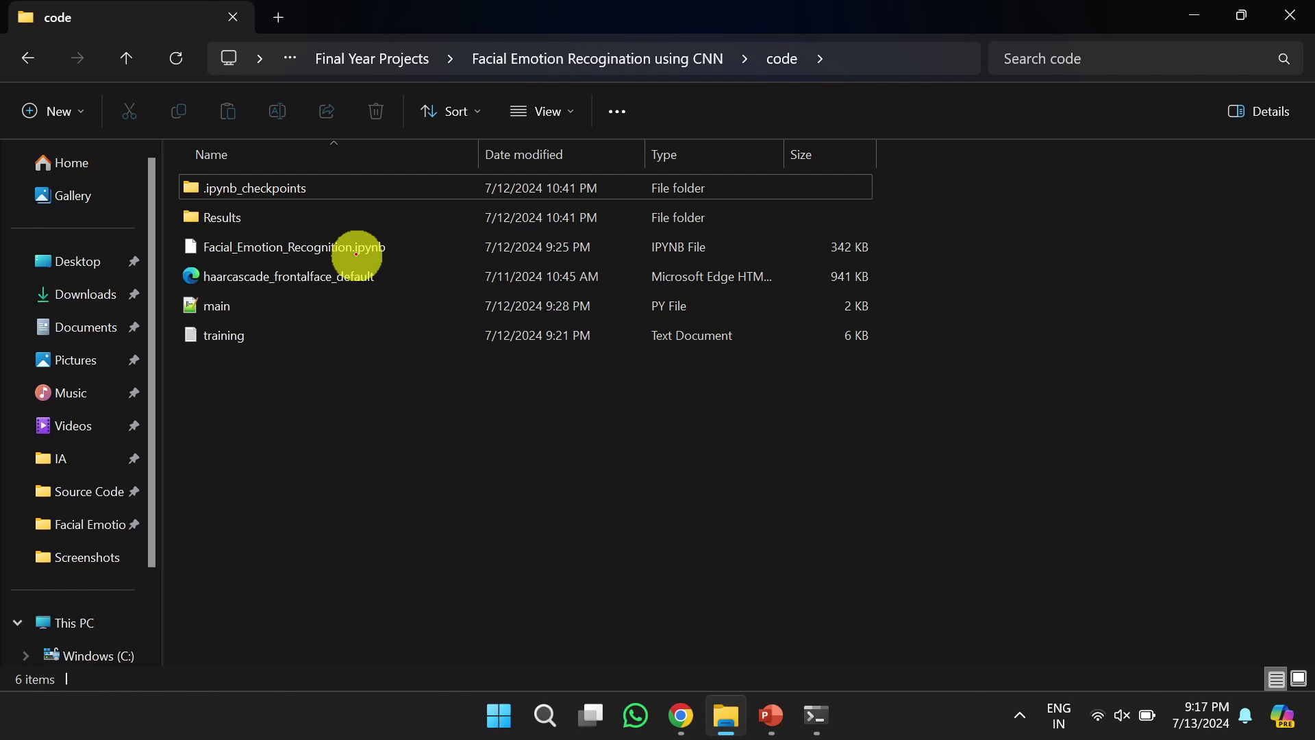
key(alt+Tab)
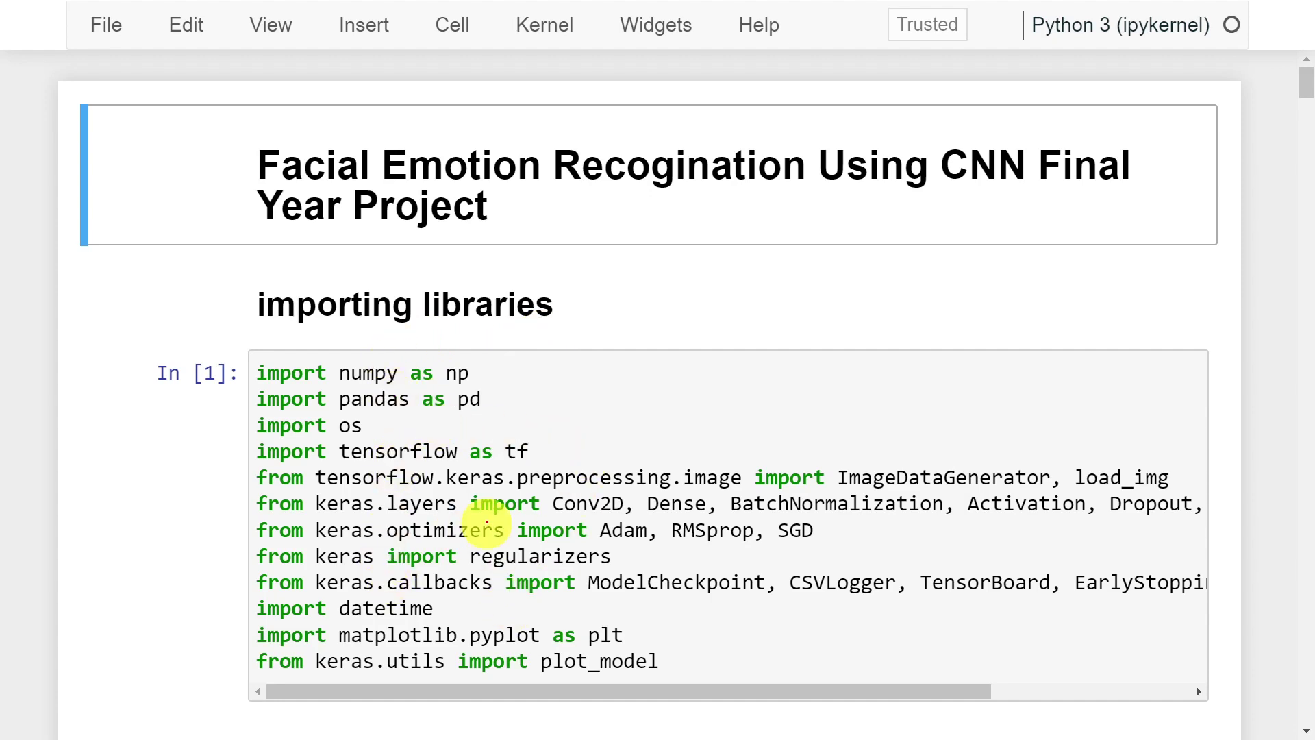
scroll(486, 525, down, 5)
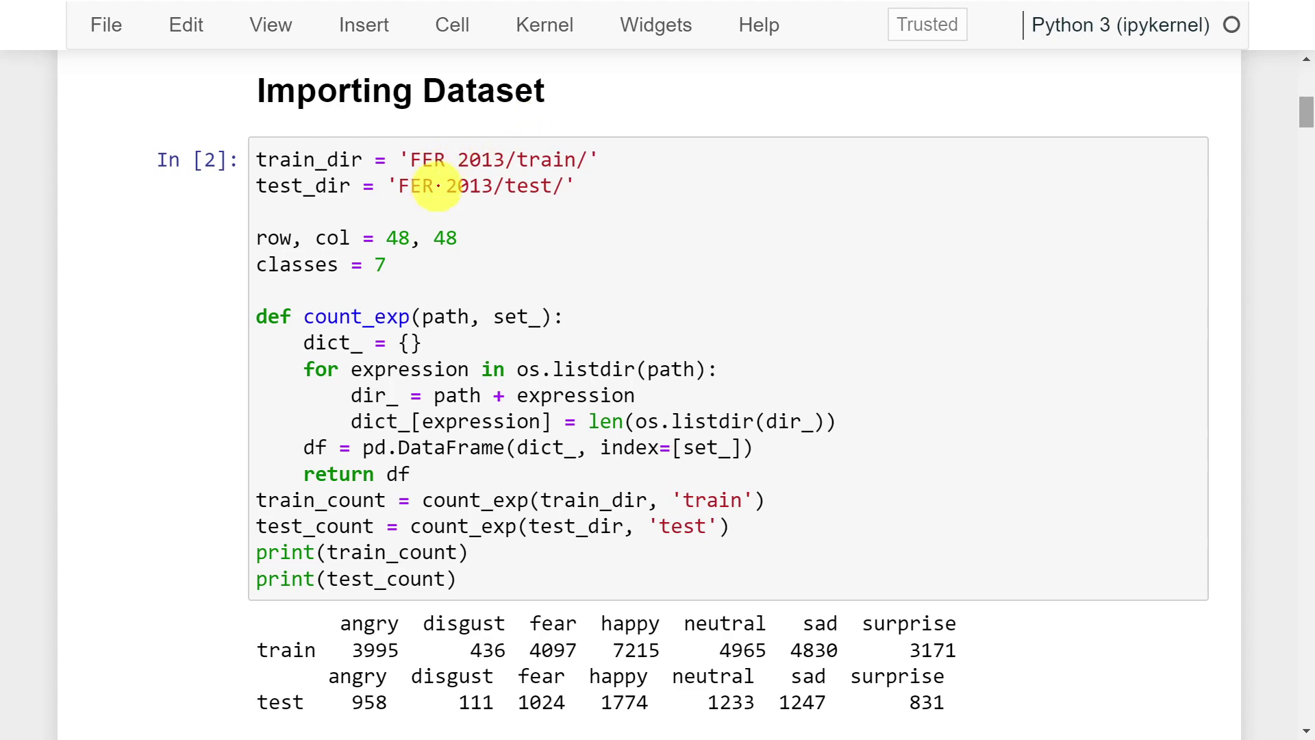
Mark the FER 2013 train path and underline the training_set and test_set generators.
drag(413, 171, 487, 173)
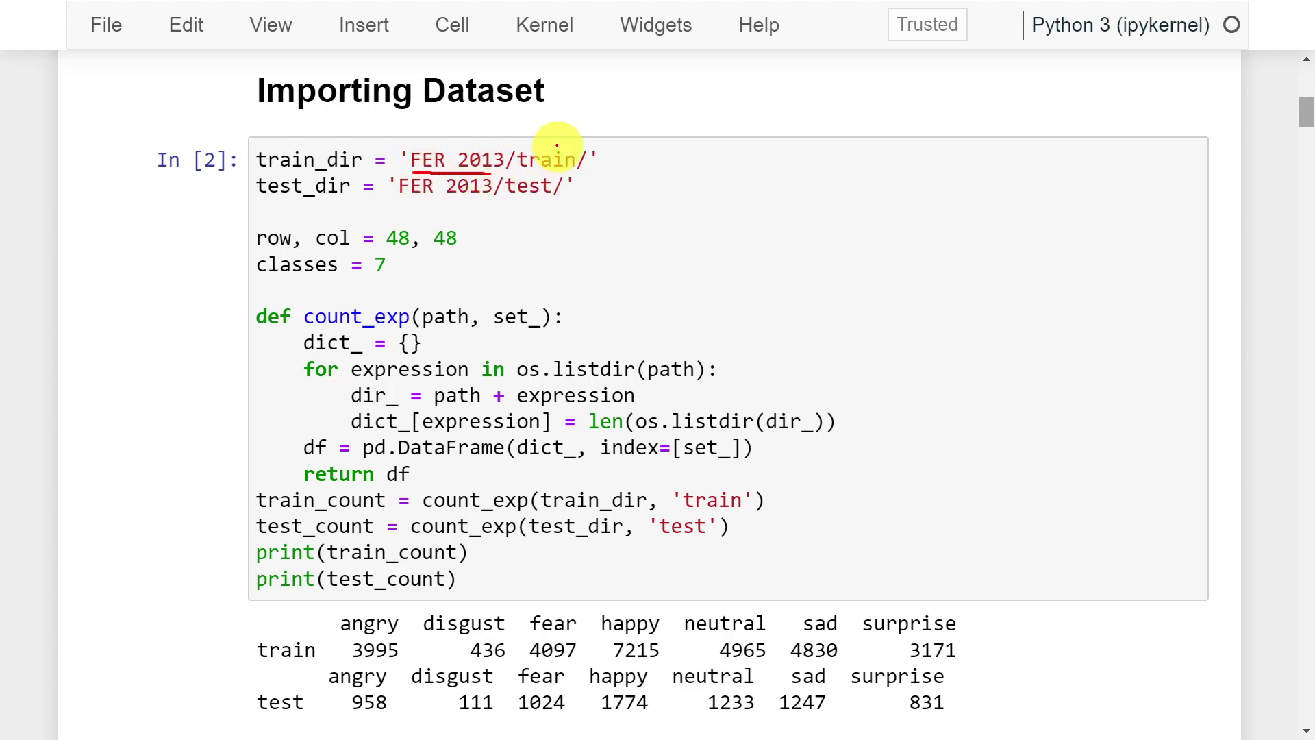
drag(557, 135, 573, 128)
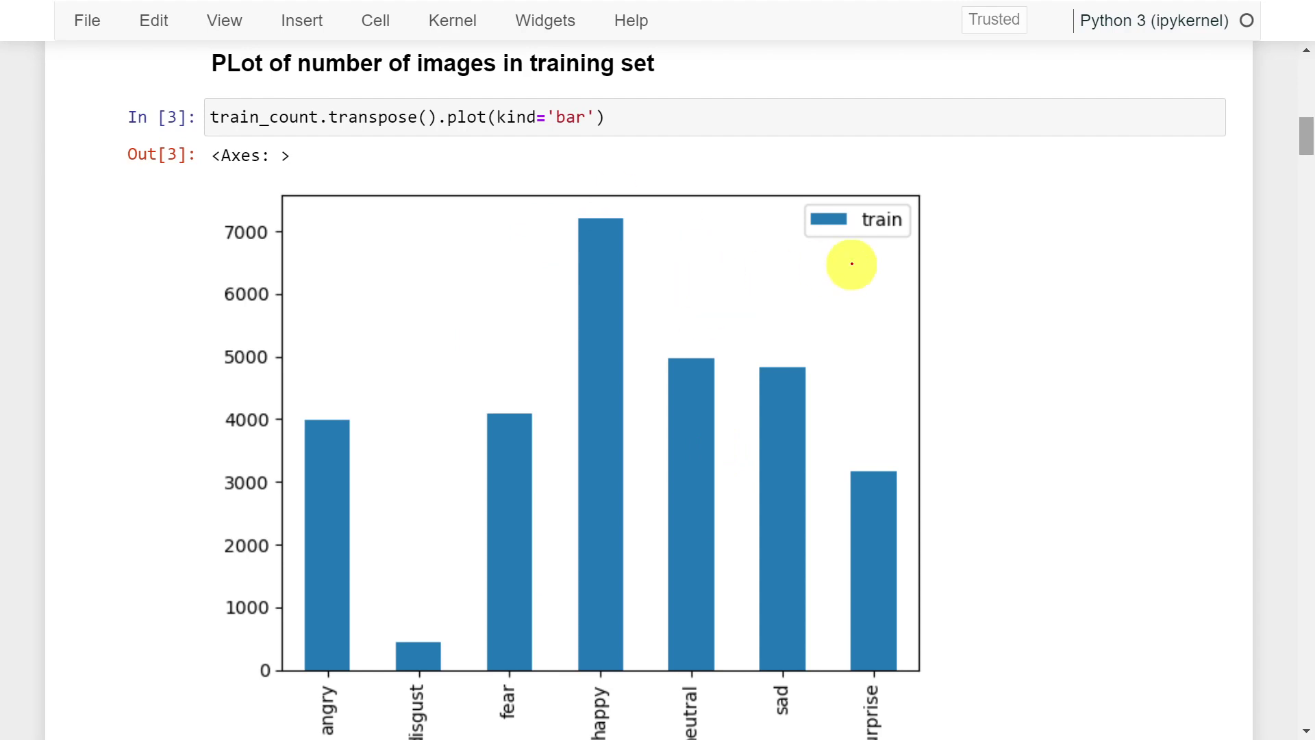
scroll(852, 264, down, 5)
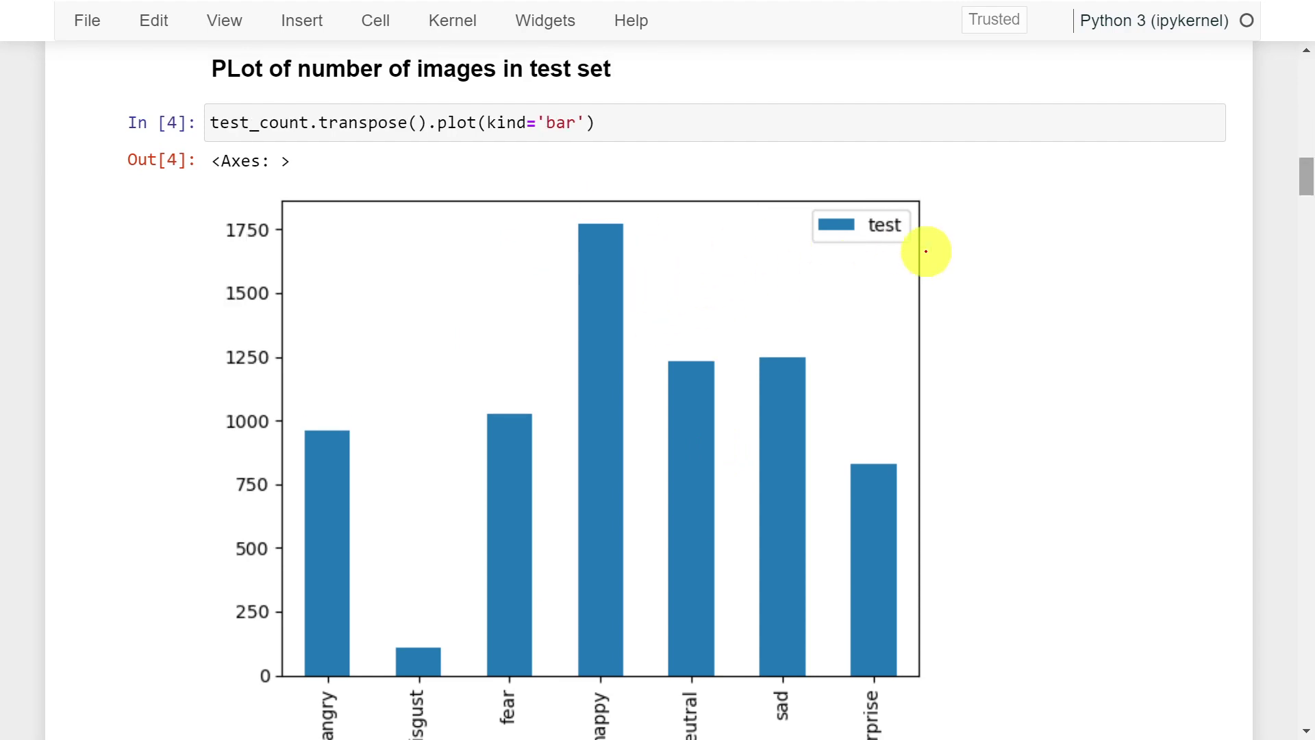
scroll(926, 251, down, 5)
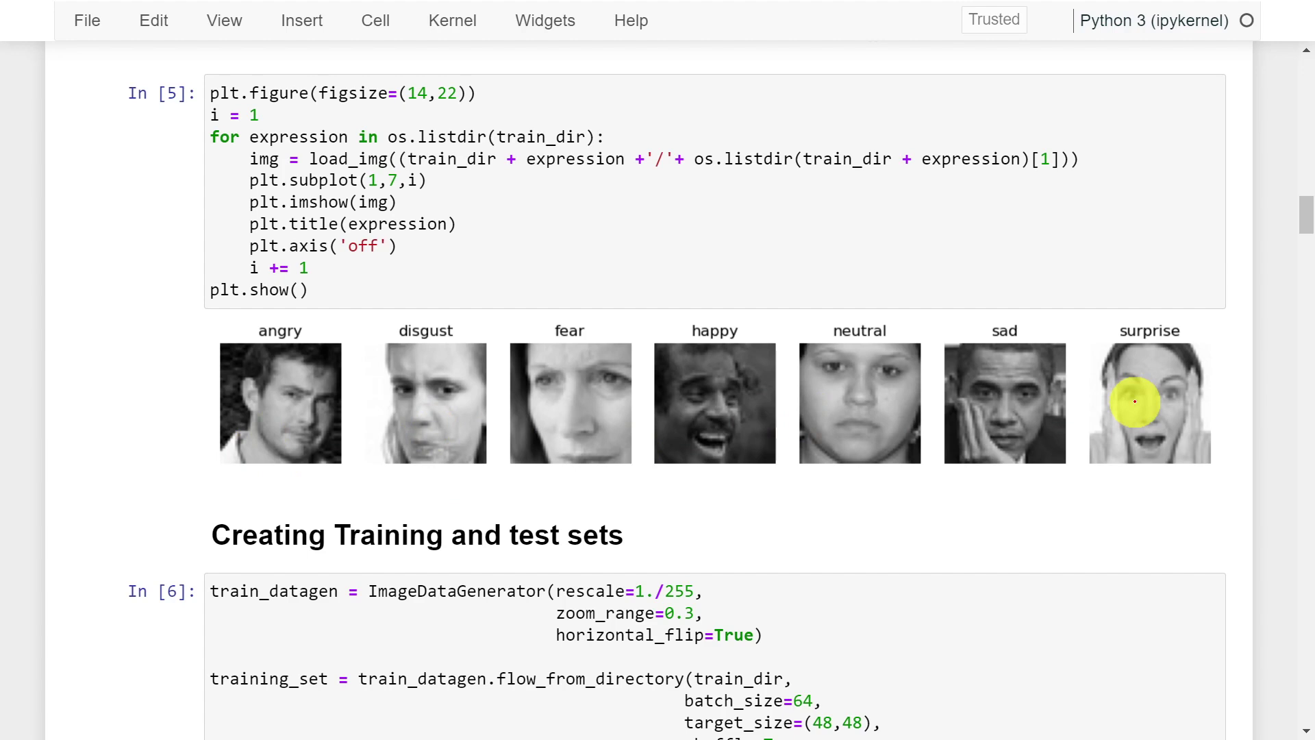
scroll(1134, 402, down, 4)
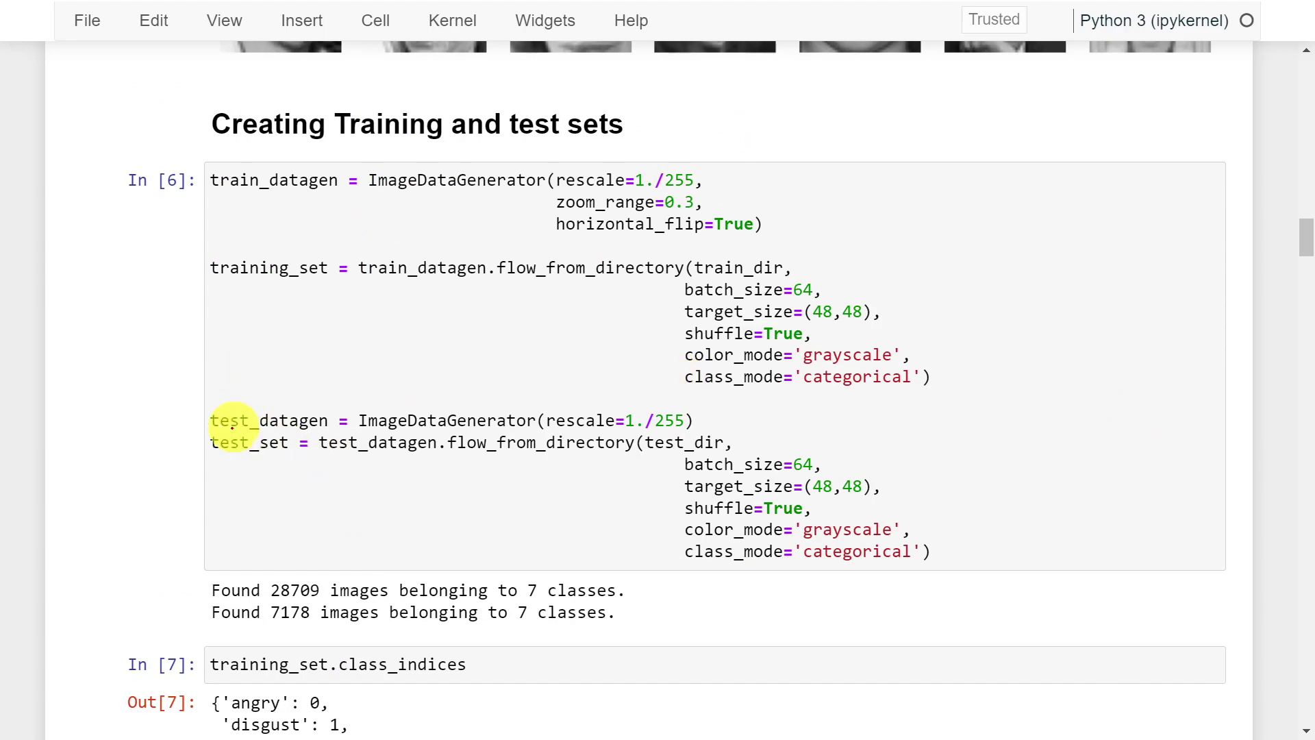
drag(251, 288, 338, 278)
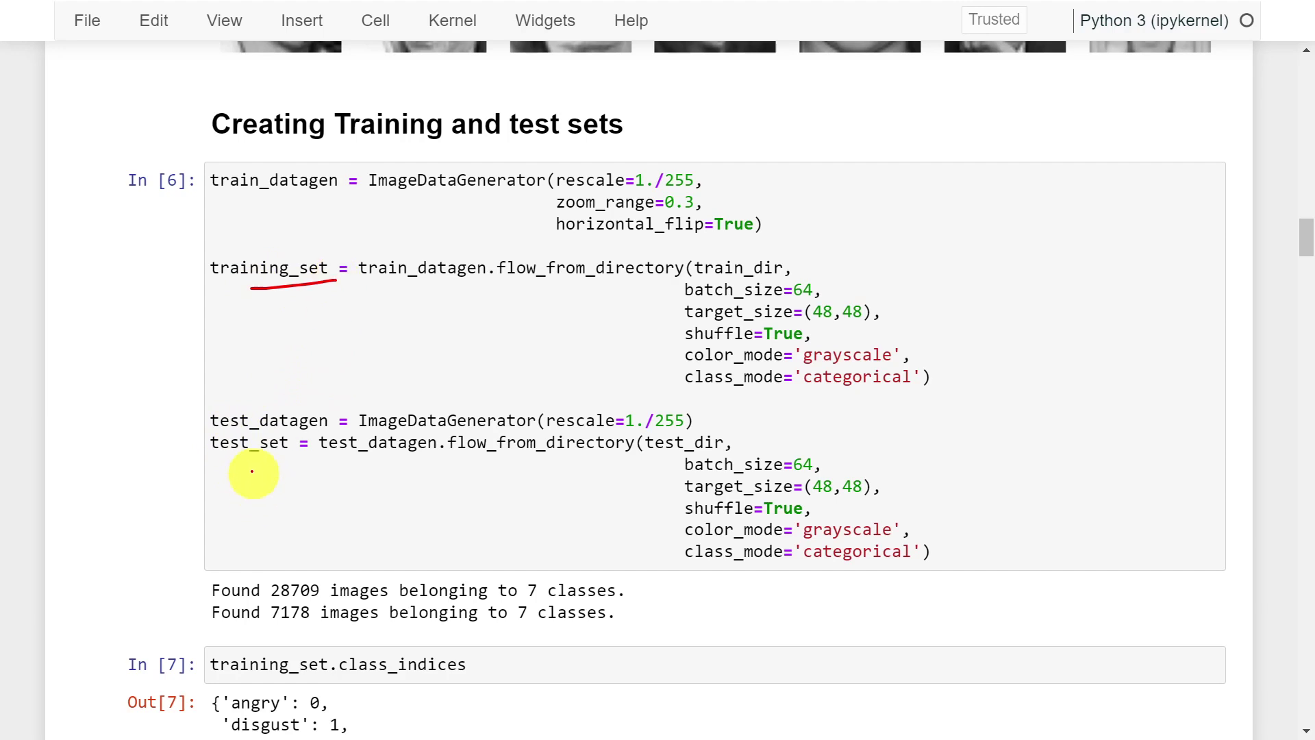
drag(239, 468, 304, 460)
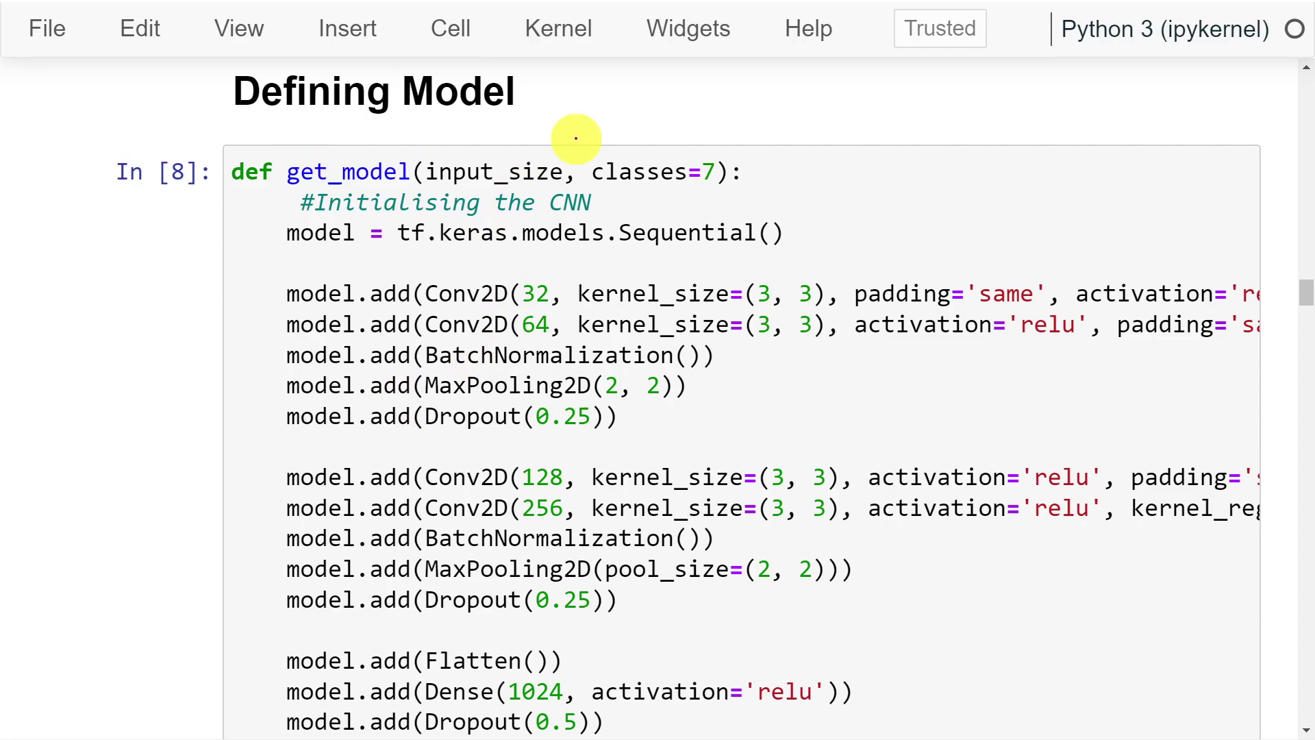
scroll(581, 498, down, 15)
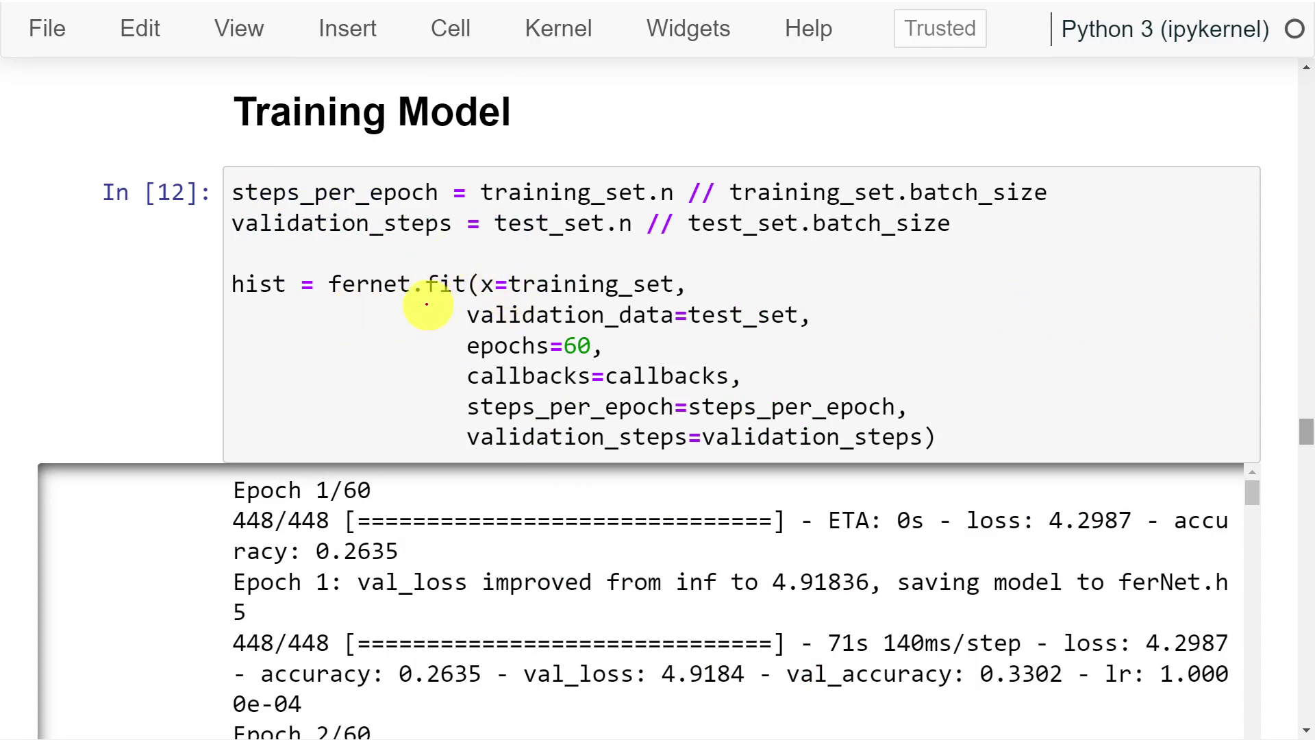
Underline the fit() call and the 83.36 train and 65.67 validation accuracies.
drag(426, 302, 458, 305)
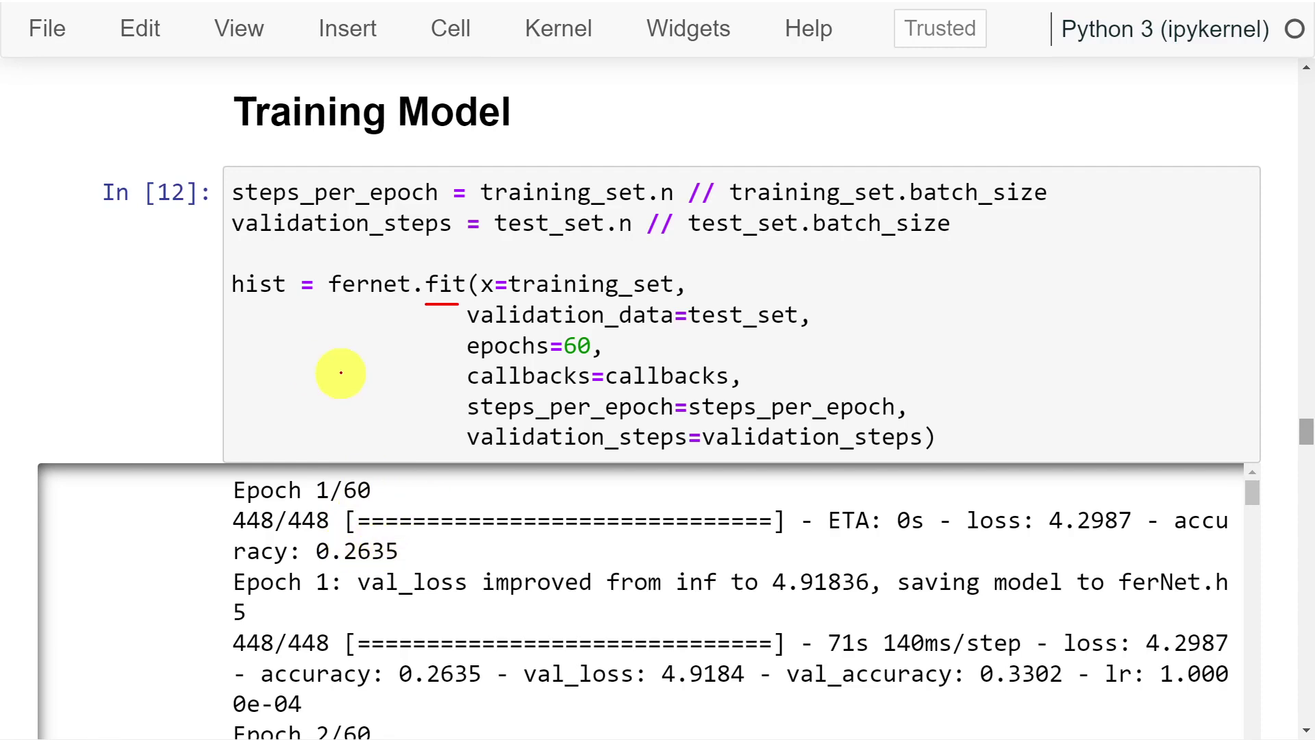
scroll(369, 373, down, 10)
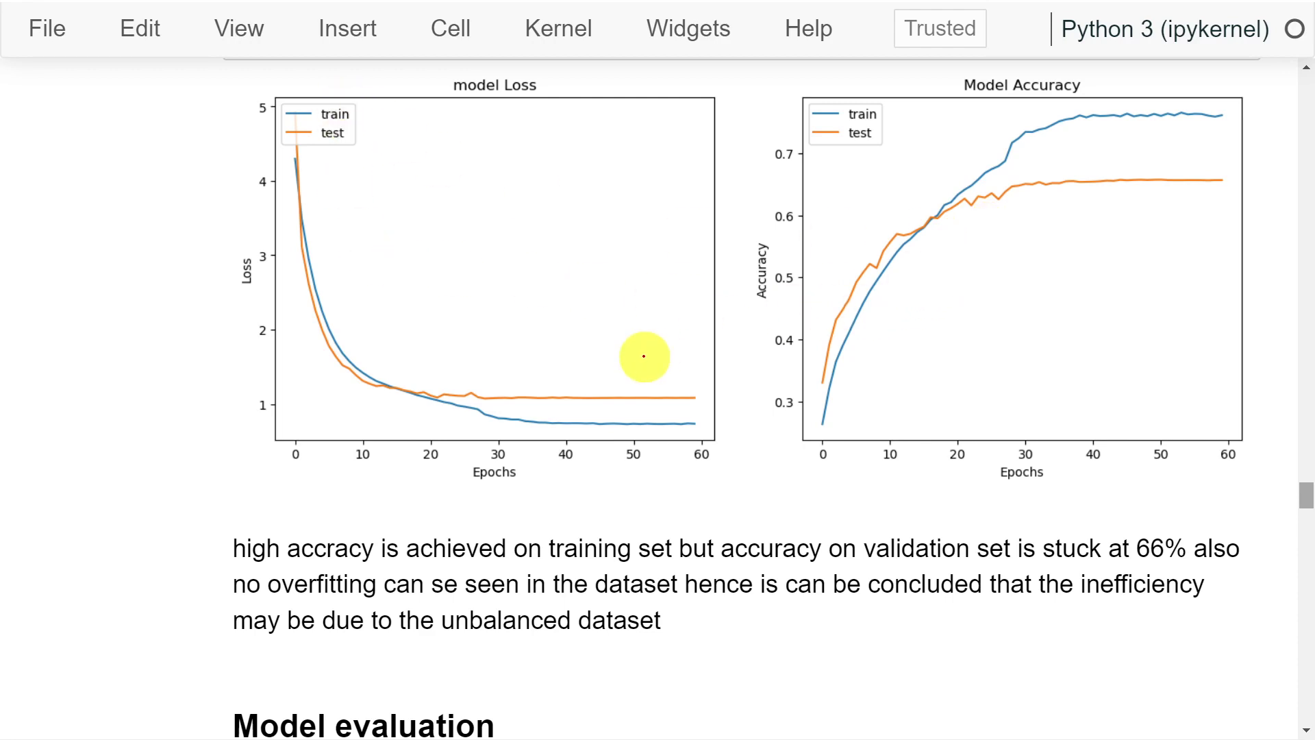
scroll(643, 357, down, 5)
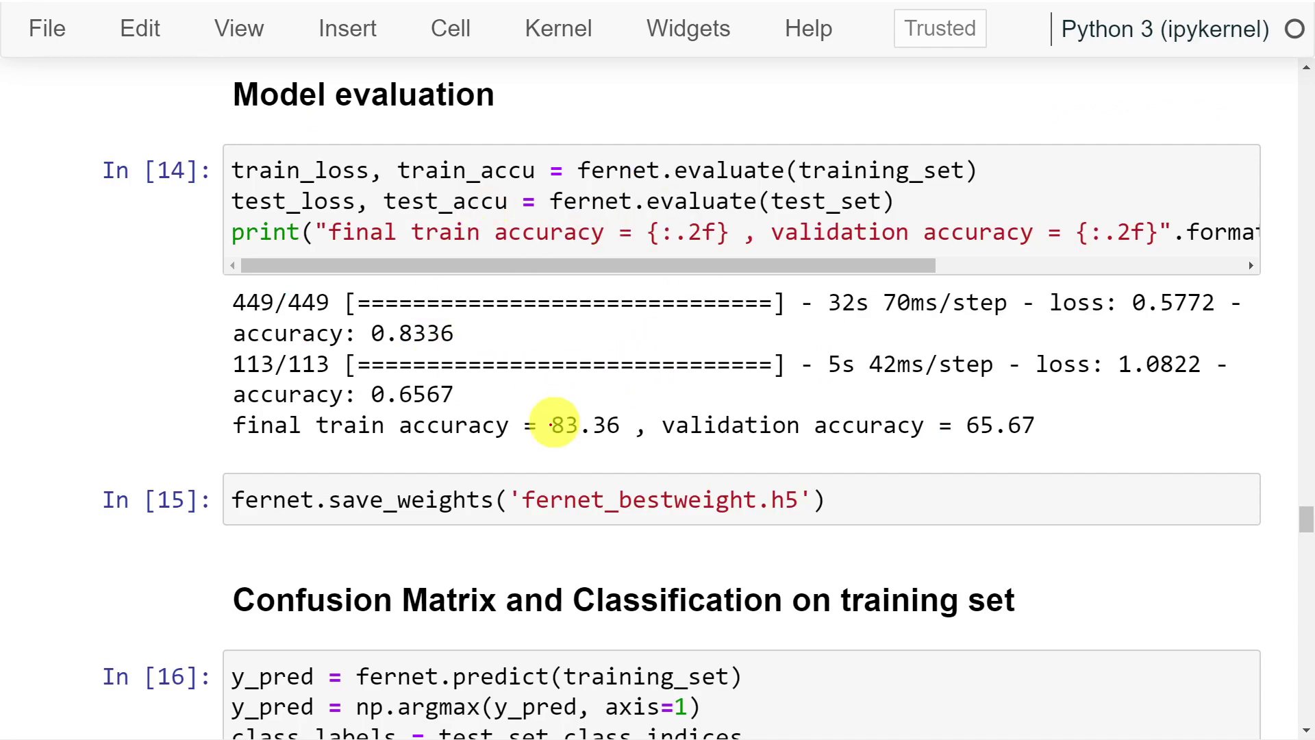
drag(325, 461, 632, 462)
drag(976, 453, 1047, 453)
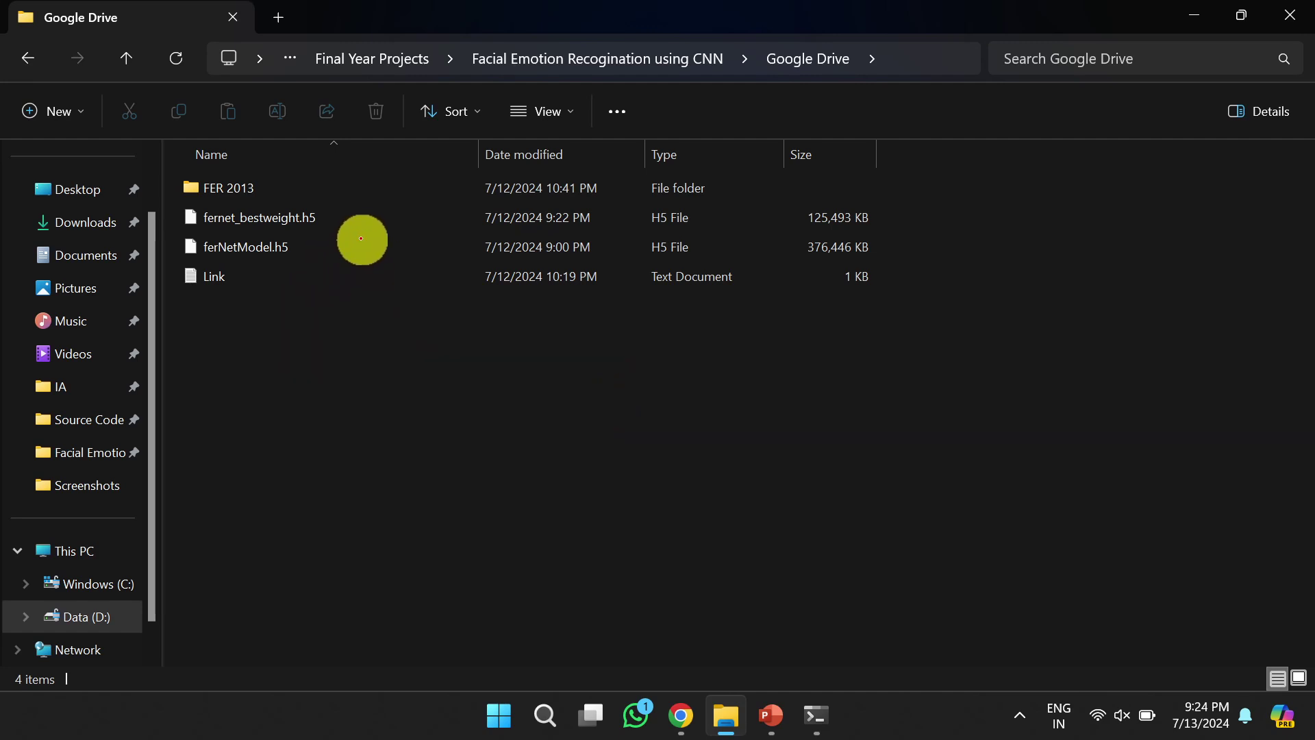
Tick fernet_bestweight.h5 and ferNetModel.h5, then mark main.py in the code folder.
drag(338, 213, 371, 202)
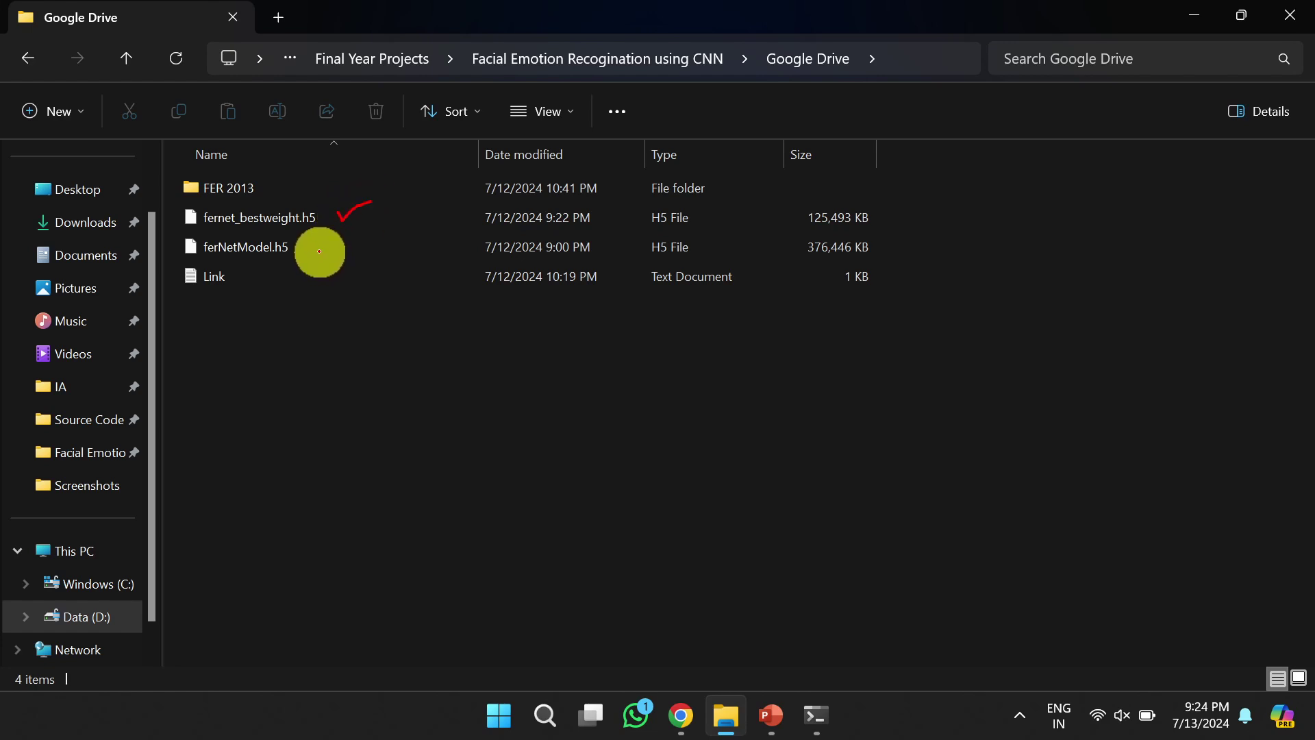
drag(312, 245, 330, 242)
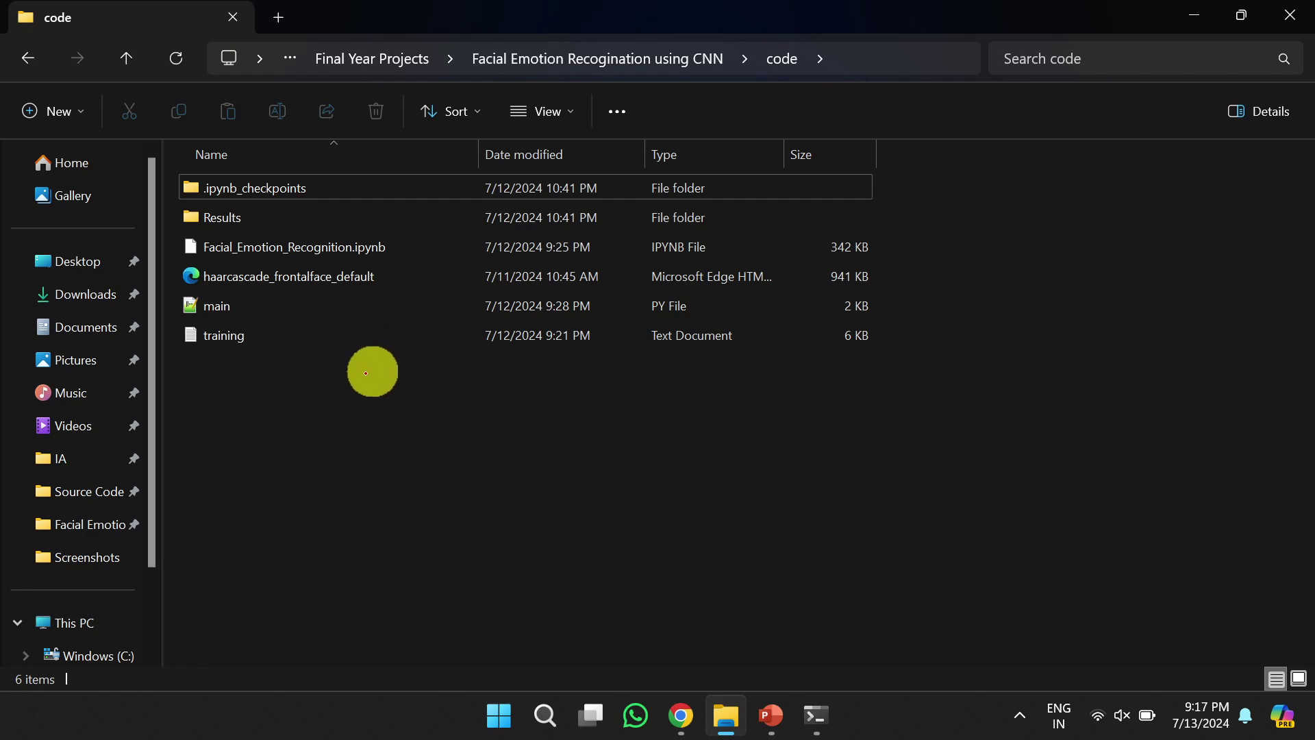
drag(254, 309, 283, 294)
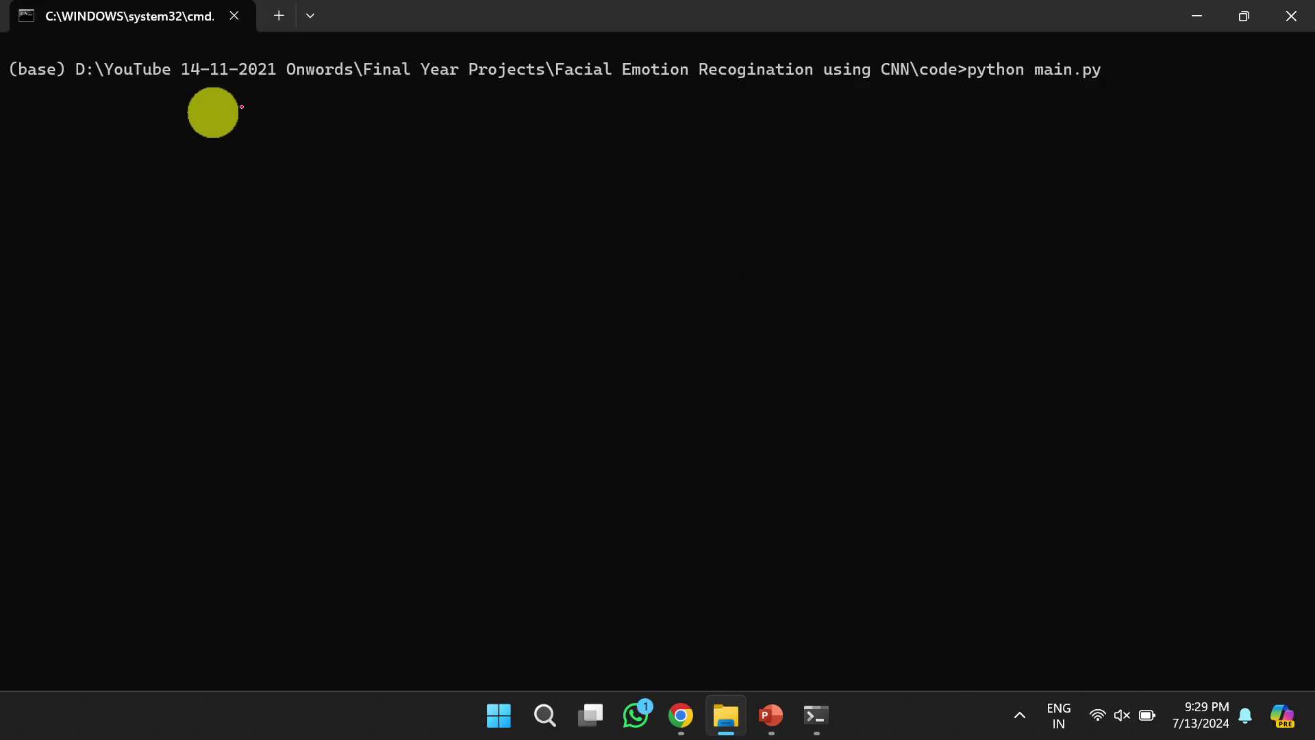
Underline the python main.py command that launches the Emotion Detector.
drag(967, 100, 1110, 99)
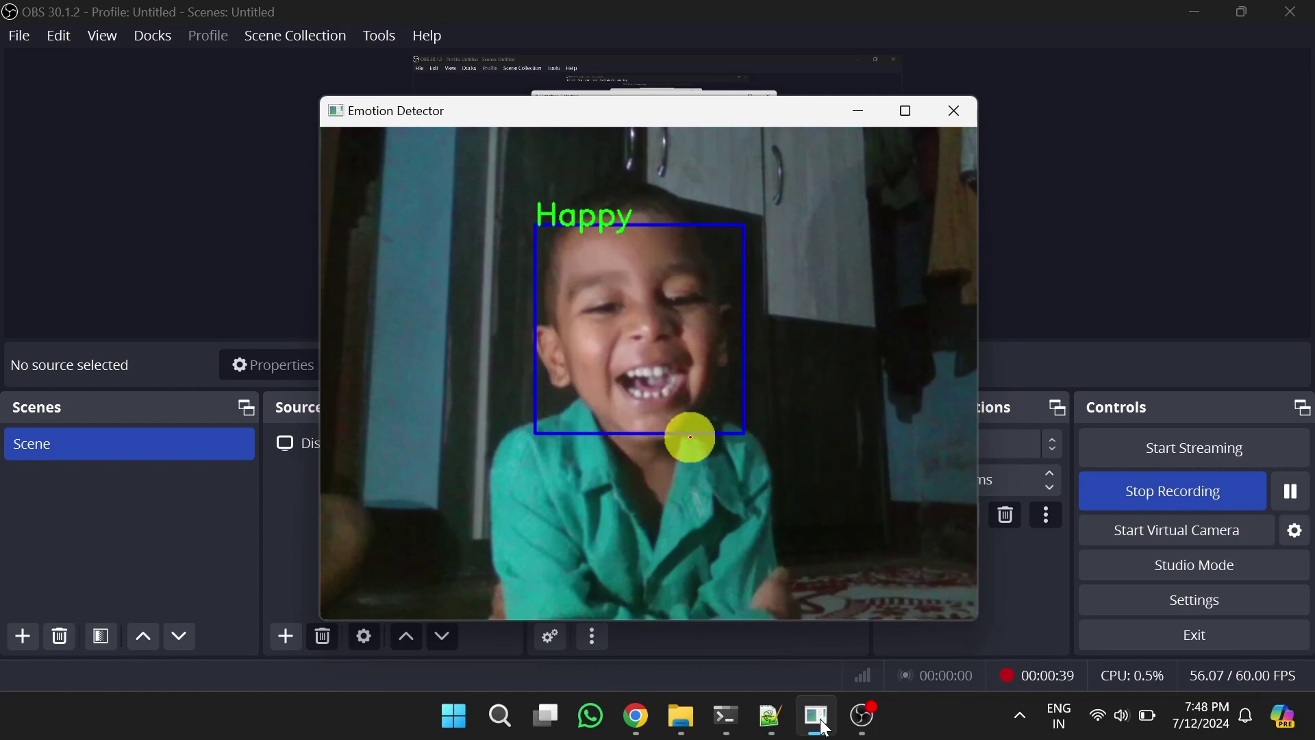
Tick the Happy and Neutral labels on the detected faces.
drag(606, 187, 635, 175)
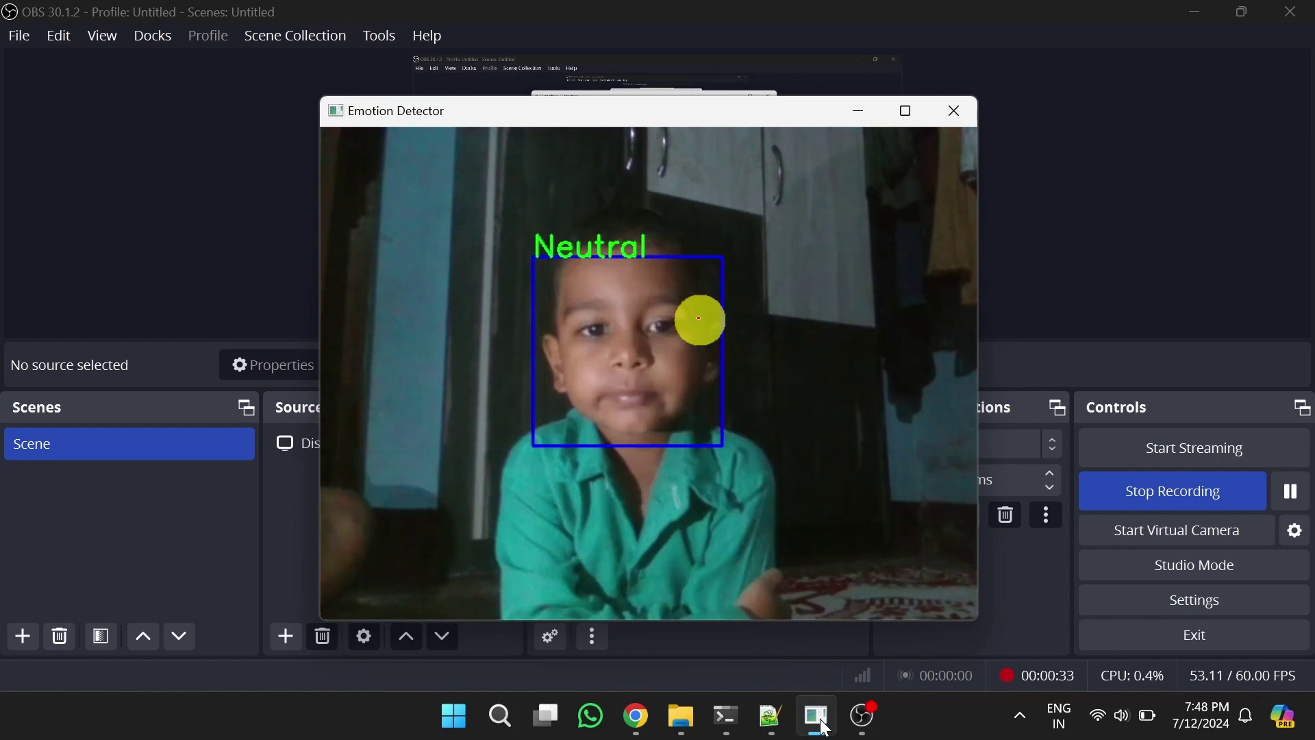
drag(590, 214, 627, 194)
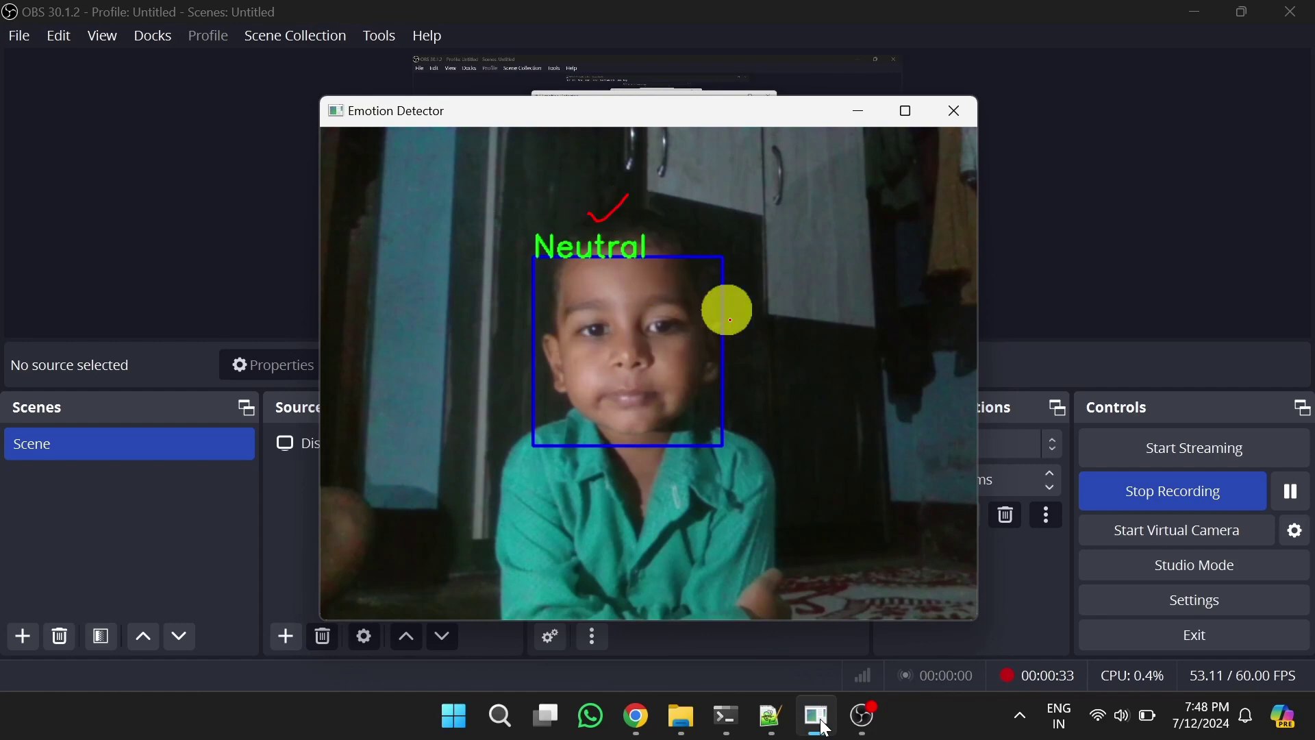